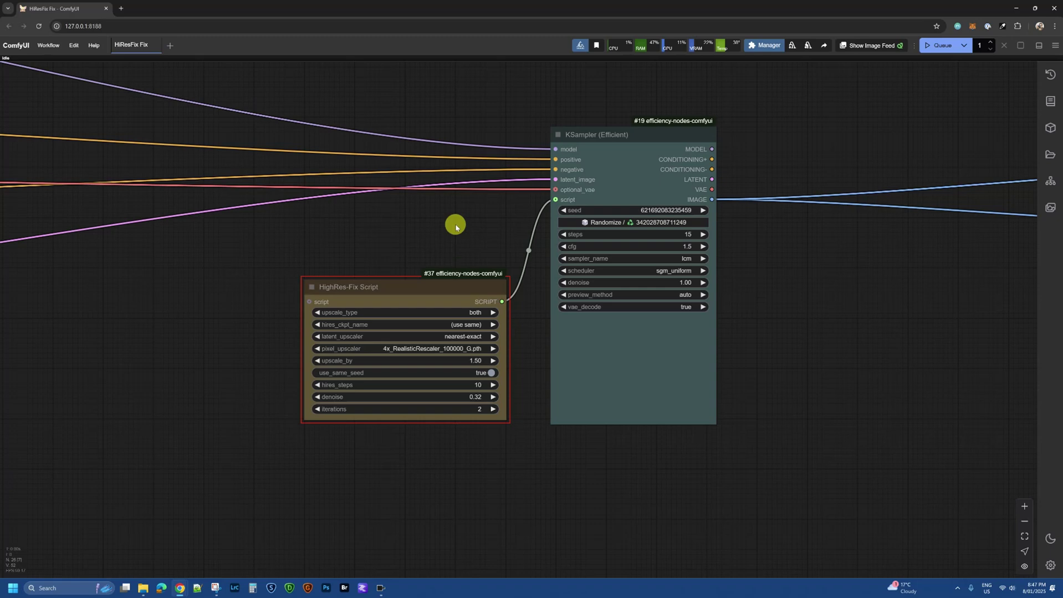
Zoom out to frame the whole HiResFix workflow and queue it for generation
scroll(455, 226, "down", 15)
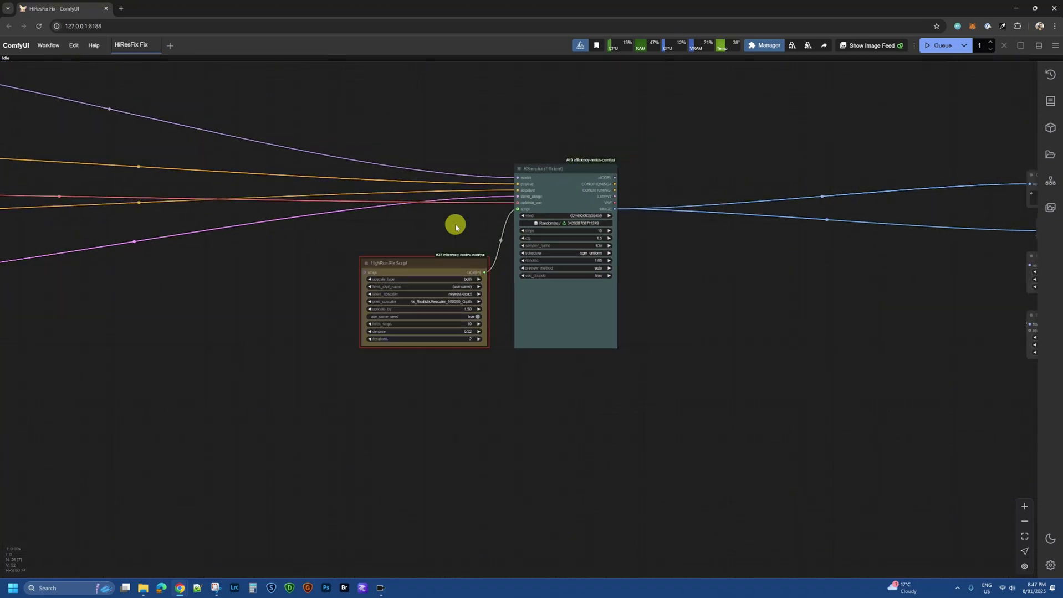
left_click_drag(342, 377, 458, 343)
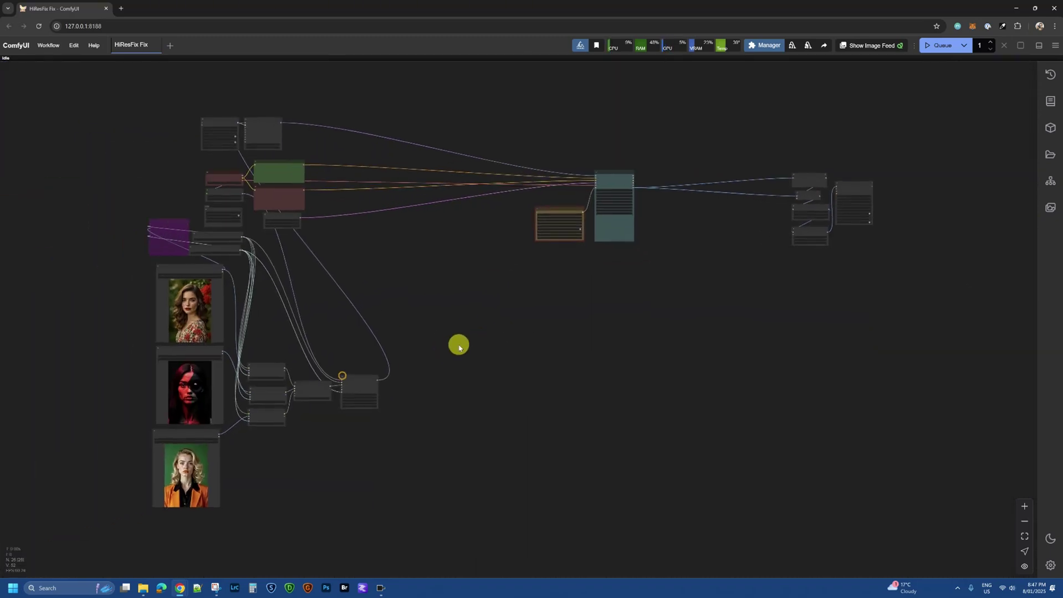
left_click(936, 47)
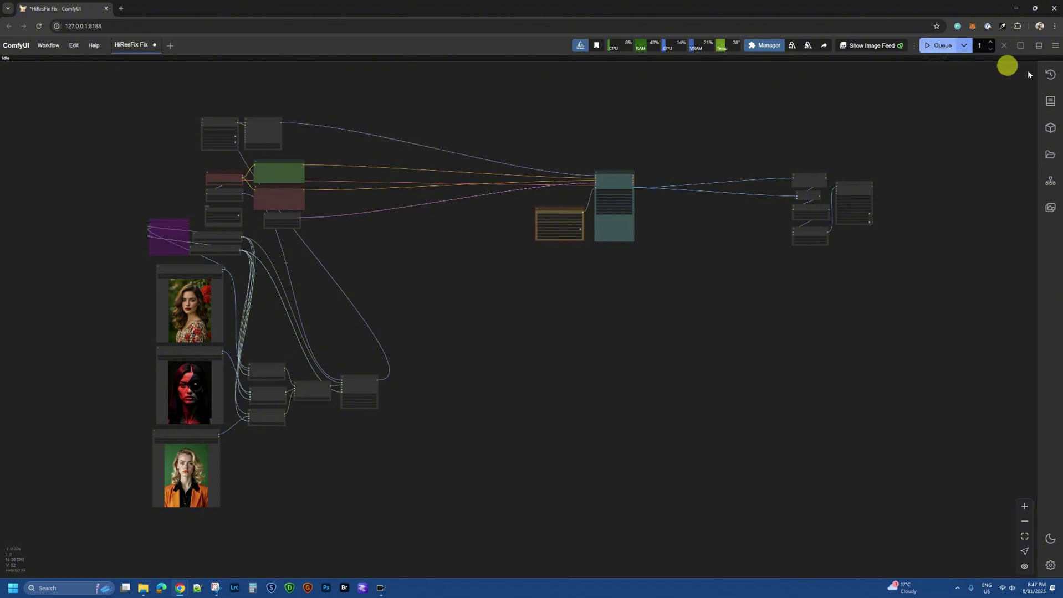
Check the logs for the validation failure, re-queue the workflow, and view the sampler's inputs
left_click(1040, 48)
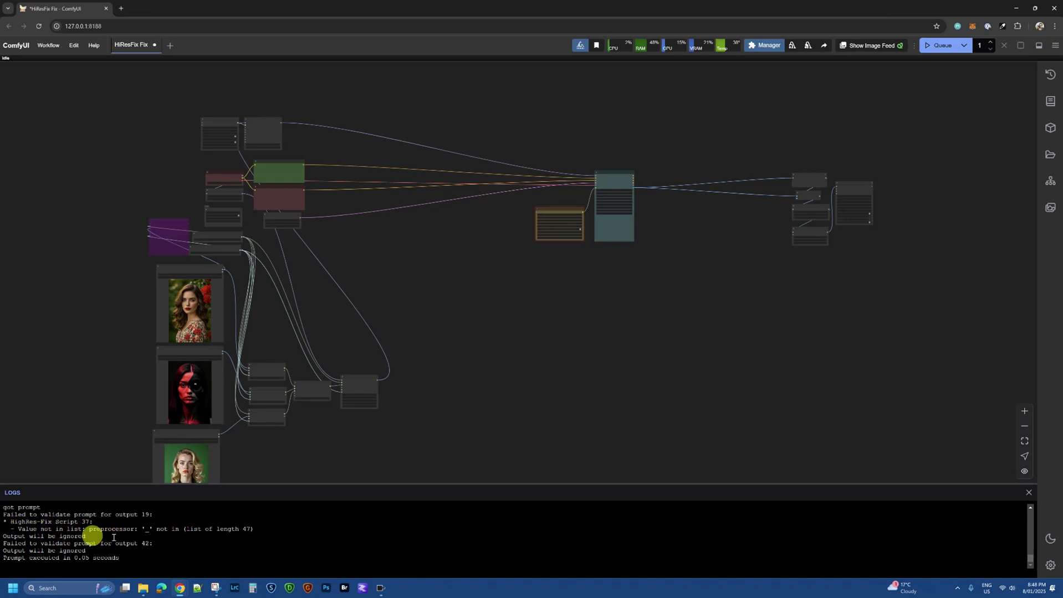
scroll(605, 225, "up", 5)
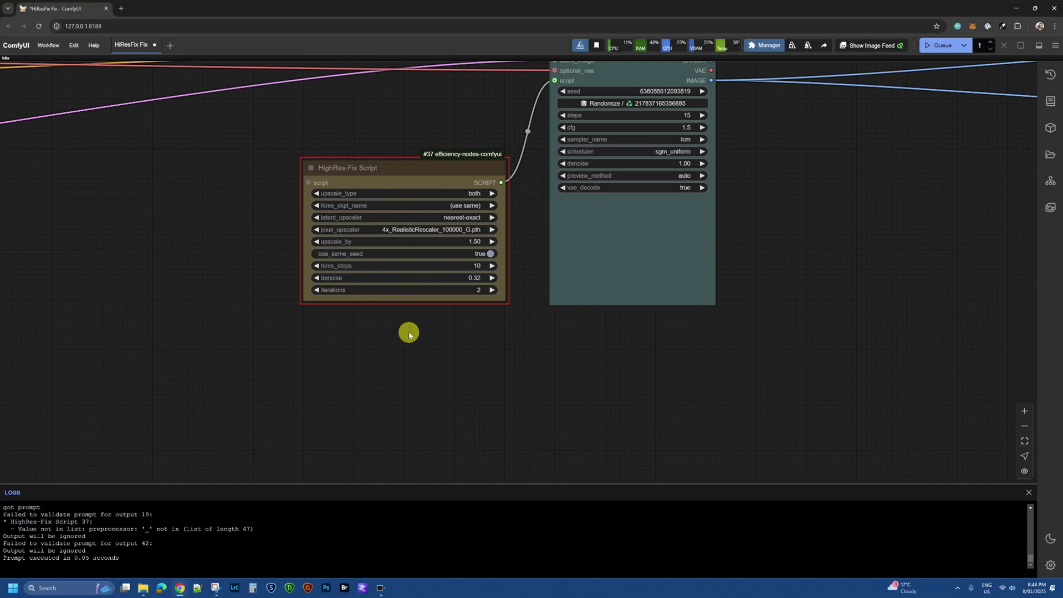
left_click(940, 45)
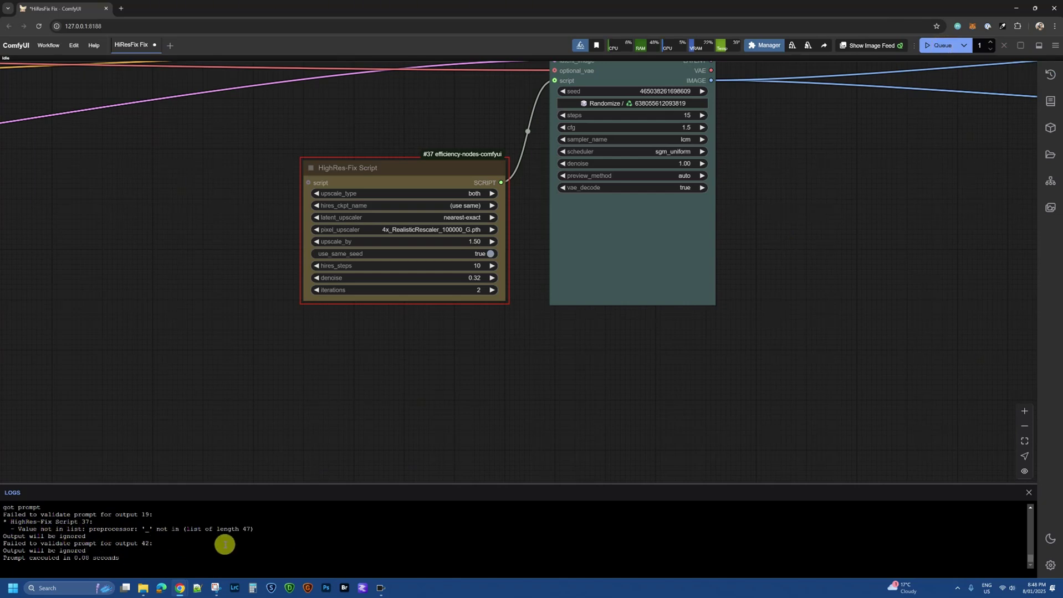
left_click_drag(449, 366, 474, 456)
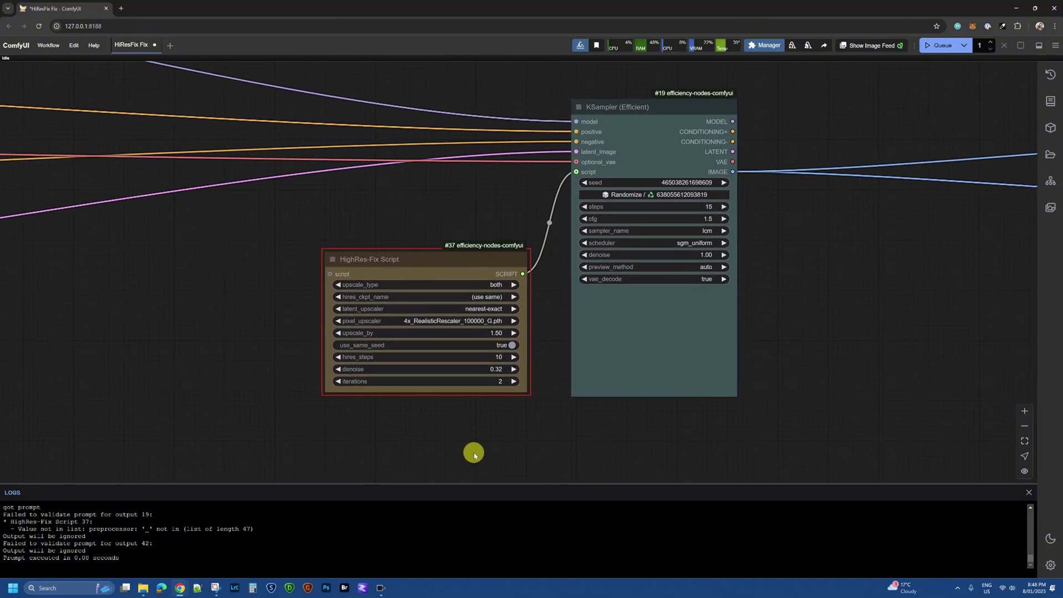
Recreate the HighRes-Fix Script node with Fix node (recreate) and enlarge it
right_click(440, 259)
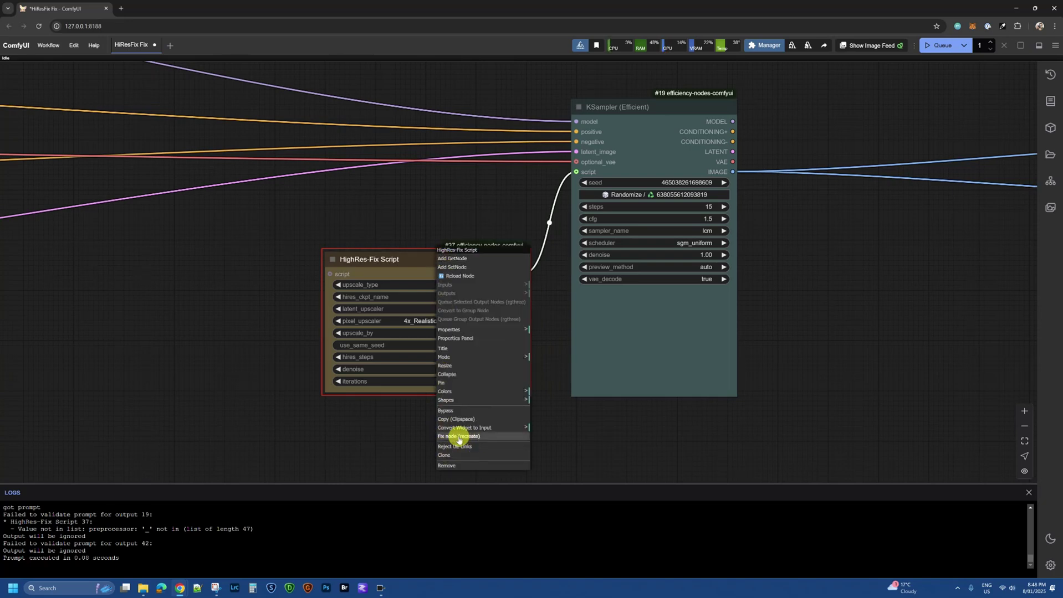
left_click(509, 437)
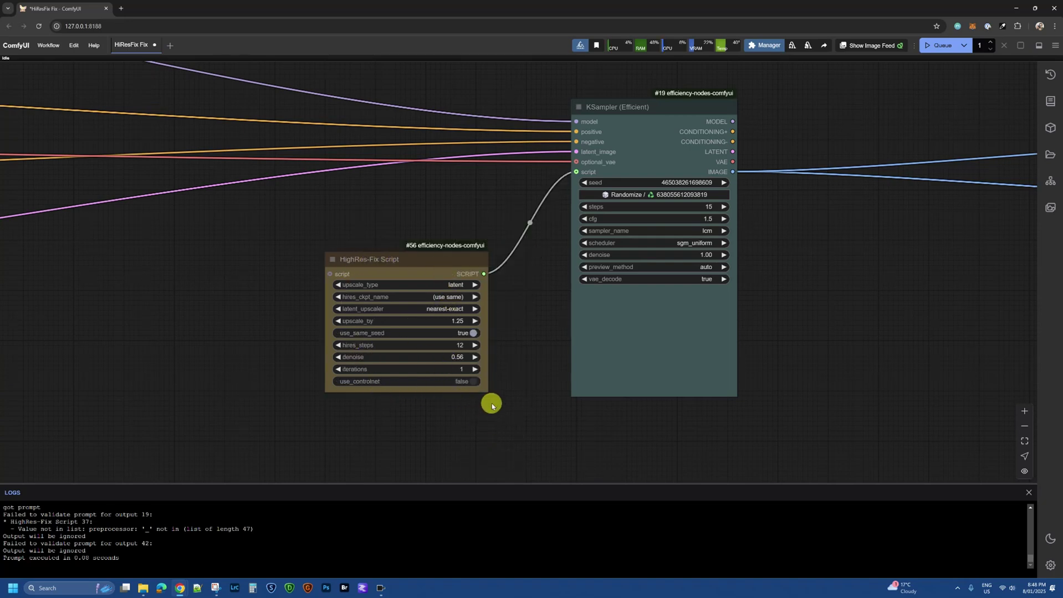
left_click_drag(486, 391, 525, 417)
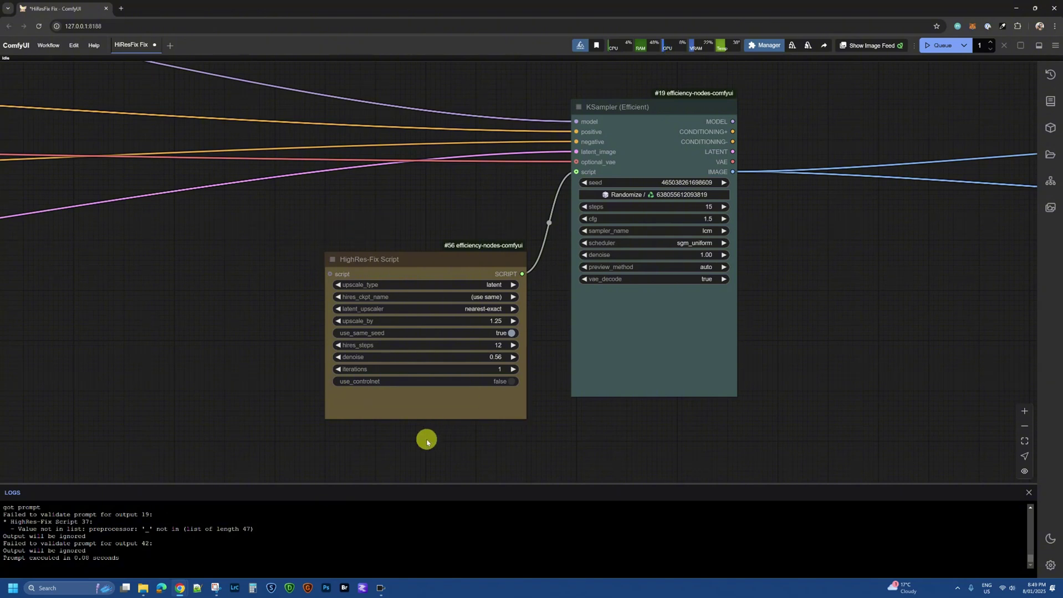
Set upscale_type to both and pixel_upscaler to 4x_RealisticRescaler_100000_G.pth
left_click(492, 284)
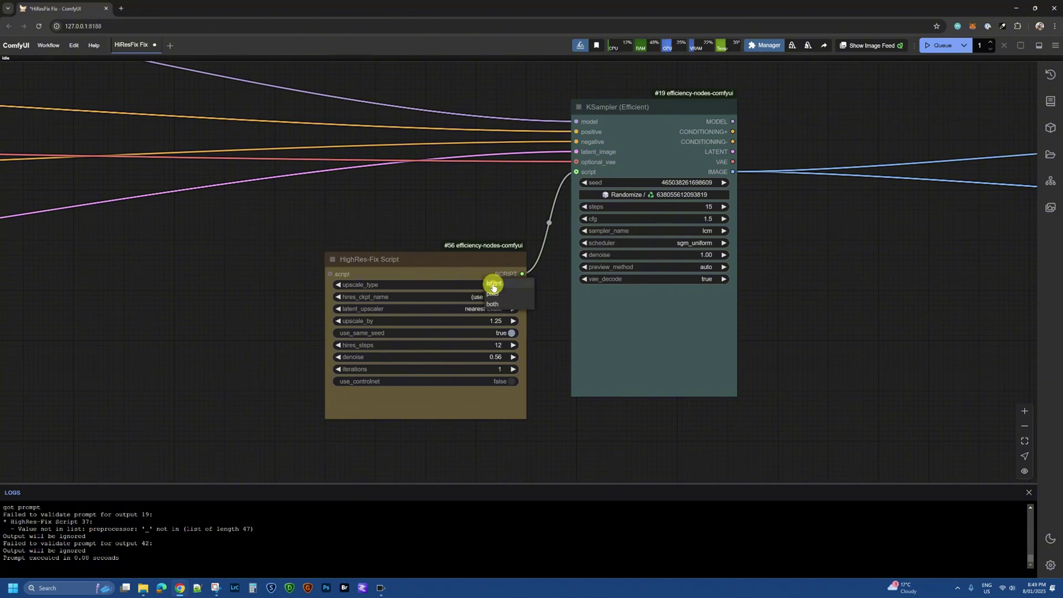
left_click(493, 304)
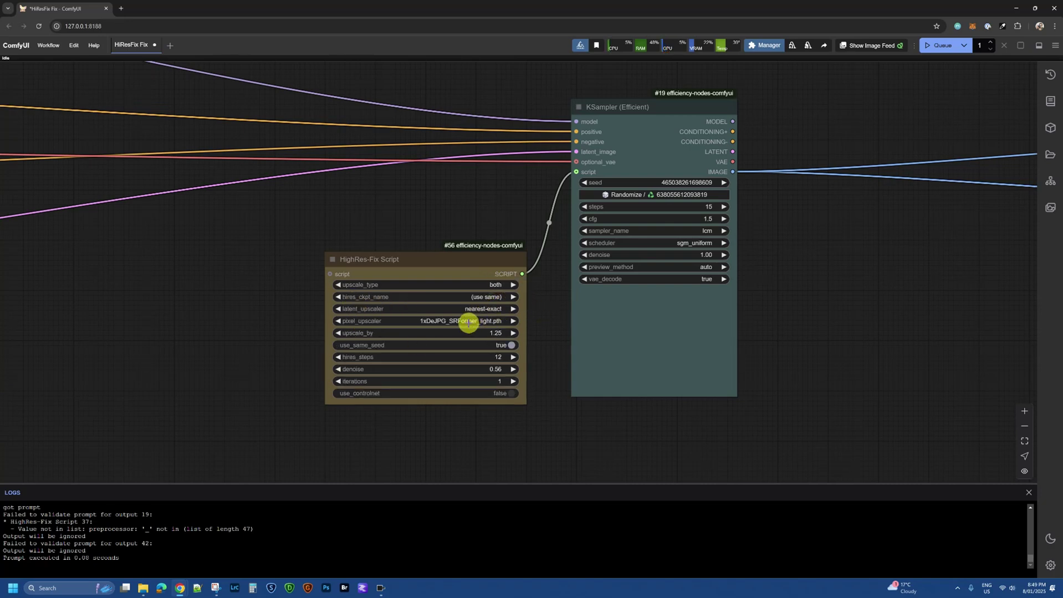
left_click(469, 322)
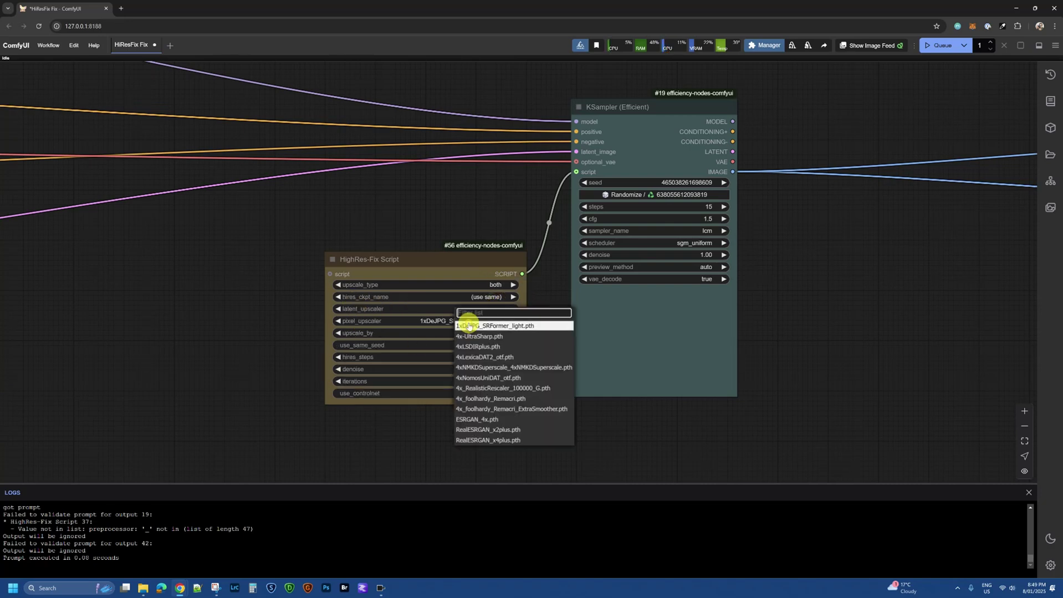
left_click(487, 389)
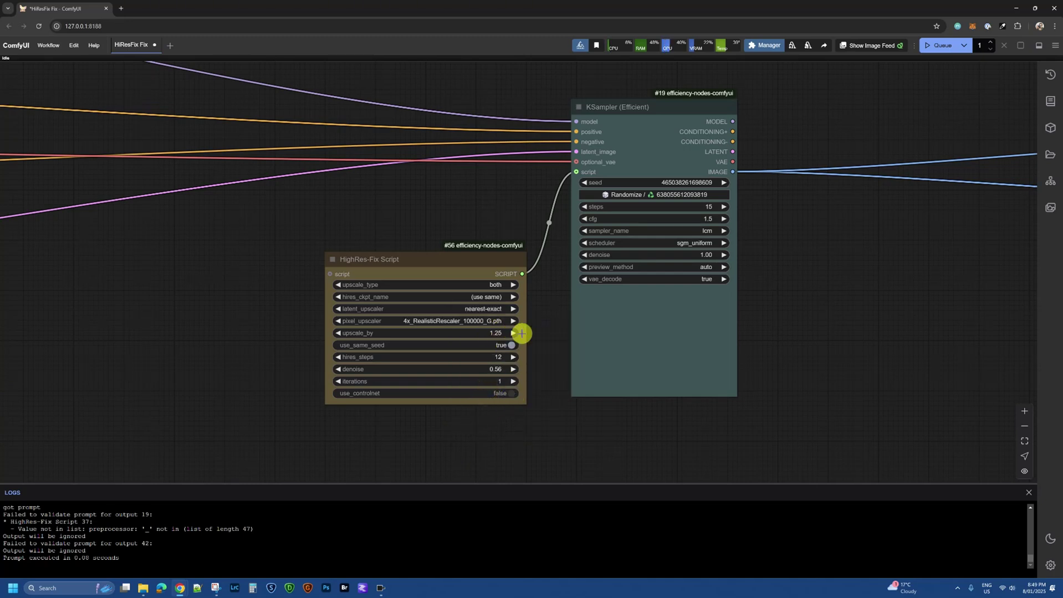
Queue the workflow with the new upscale settings, then cancel the running generation
left_click(930, 46)
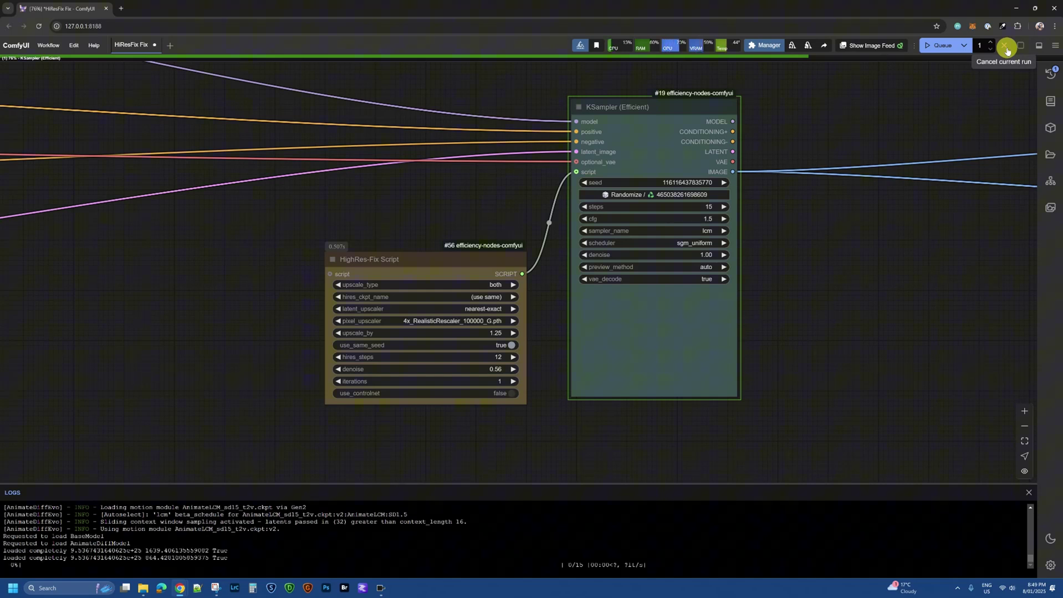
left_click(1005, 49)
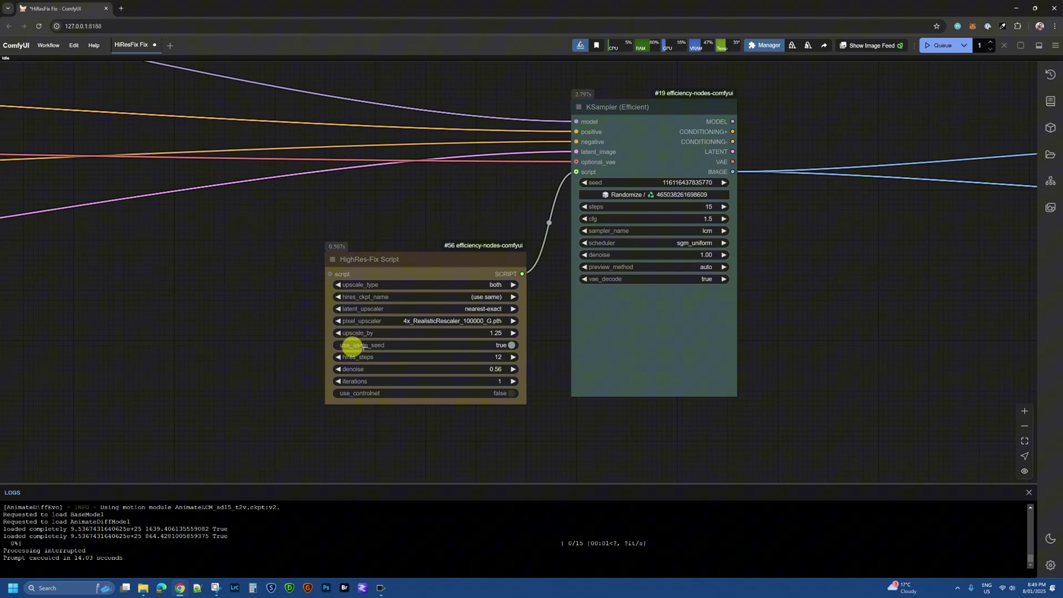
Turn off use_same_seed, set the HighRes-Fix seed to 0, then queue and interrupt a run
left_click(512, 345)
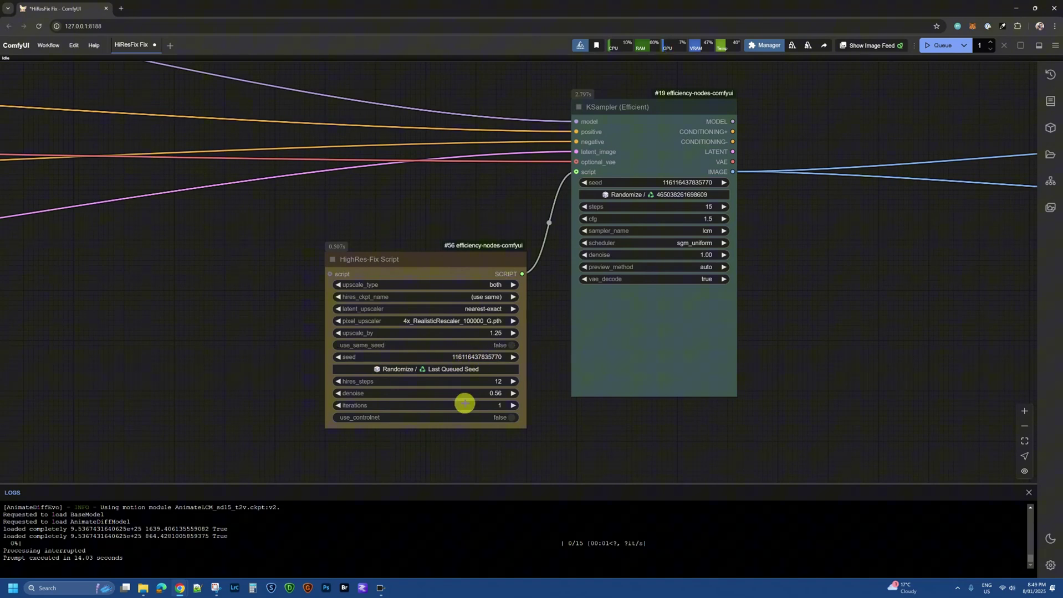
left_click(496, 357)
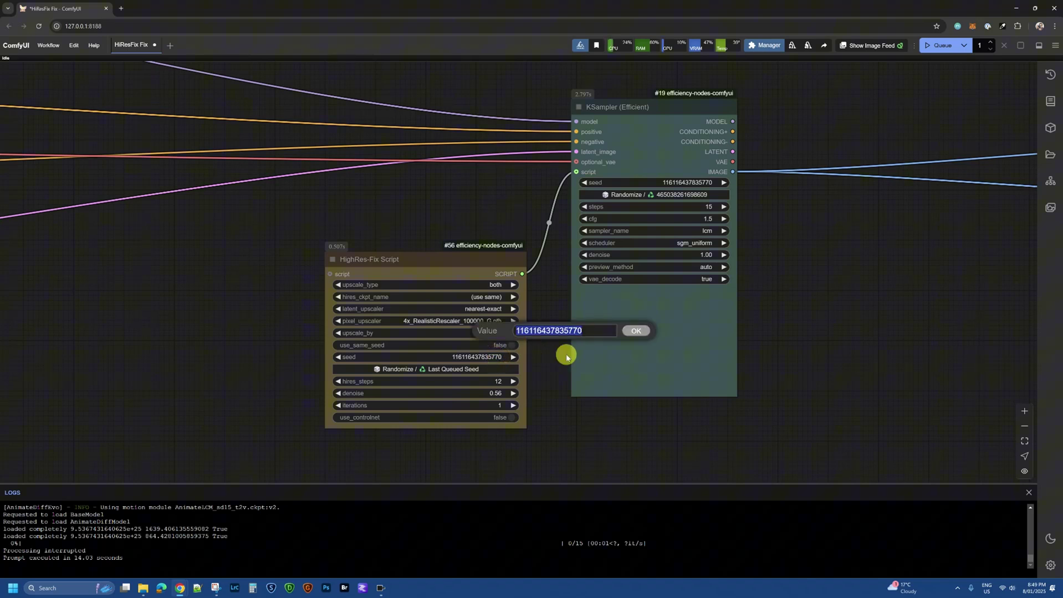
type("0")
left_click(629, 330)
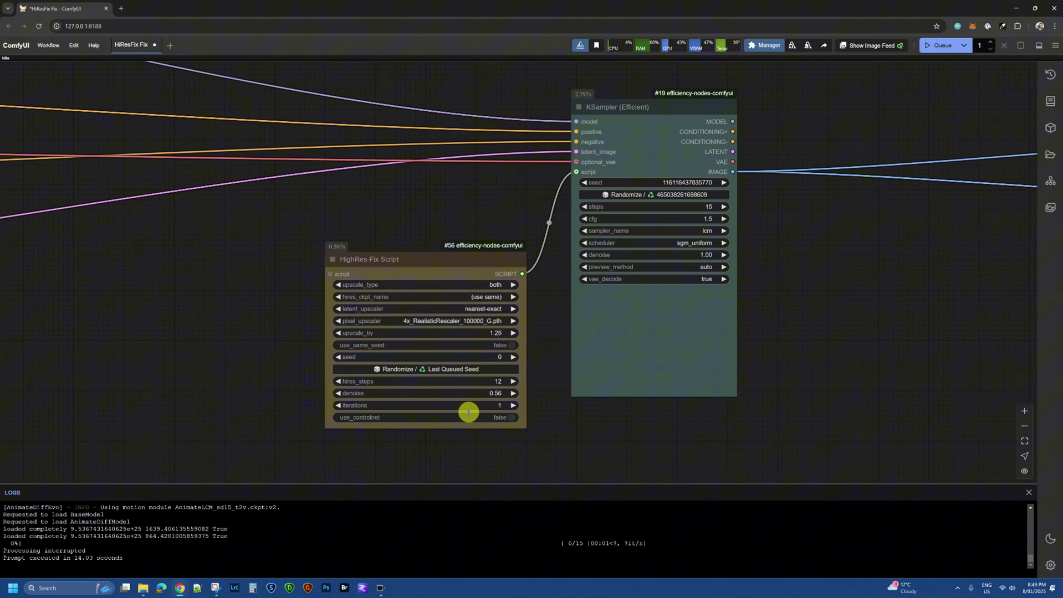
left_click(940, 46)
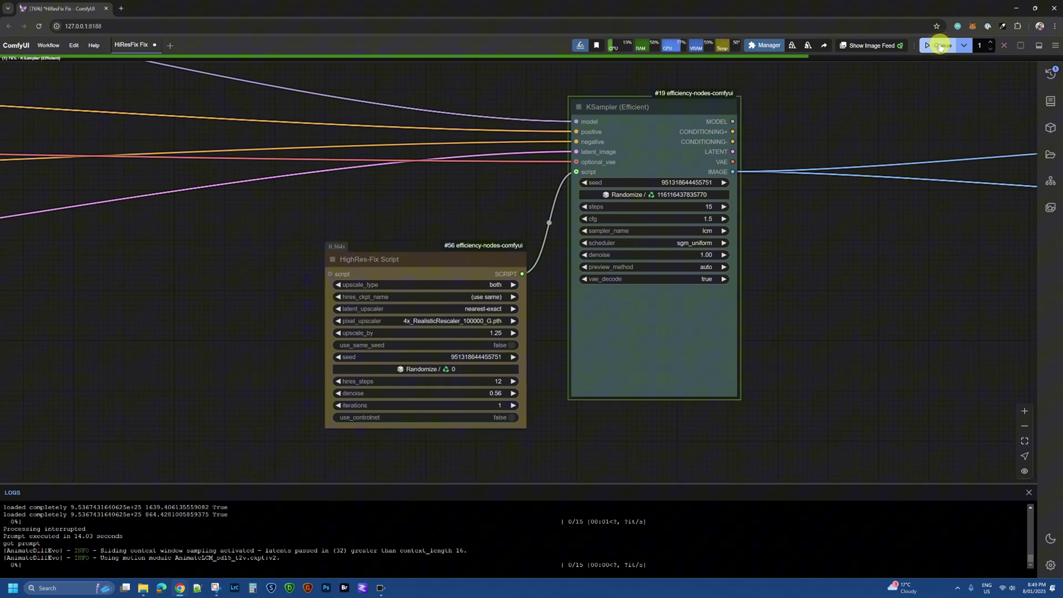
left_click(1003, 45)
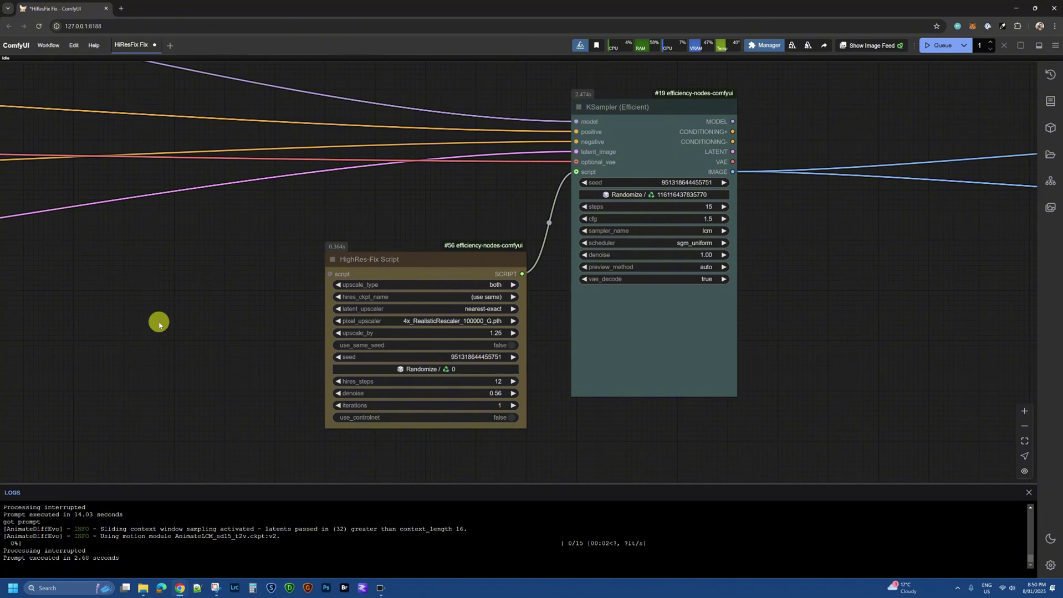
Drag the easy globalSeed node into empty space and delete it from the workflow
scroll(159, 325, "down", 5)
left_click_drag(124, 344, 831, 379)
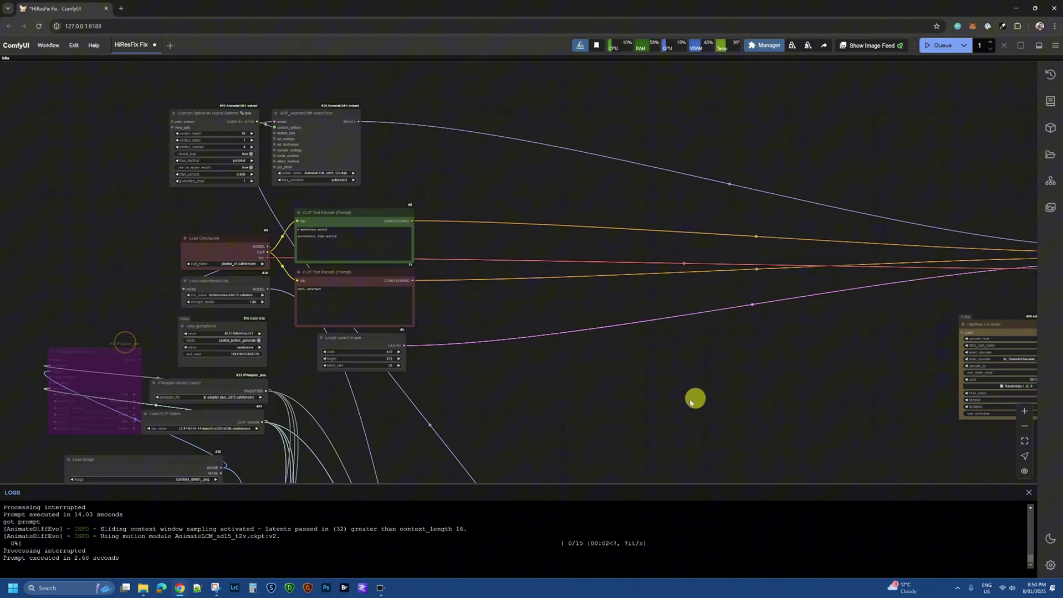
left_click_drag(601, 401, 721, 230)
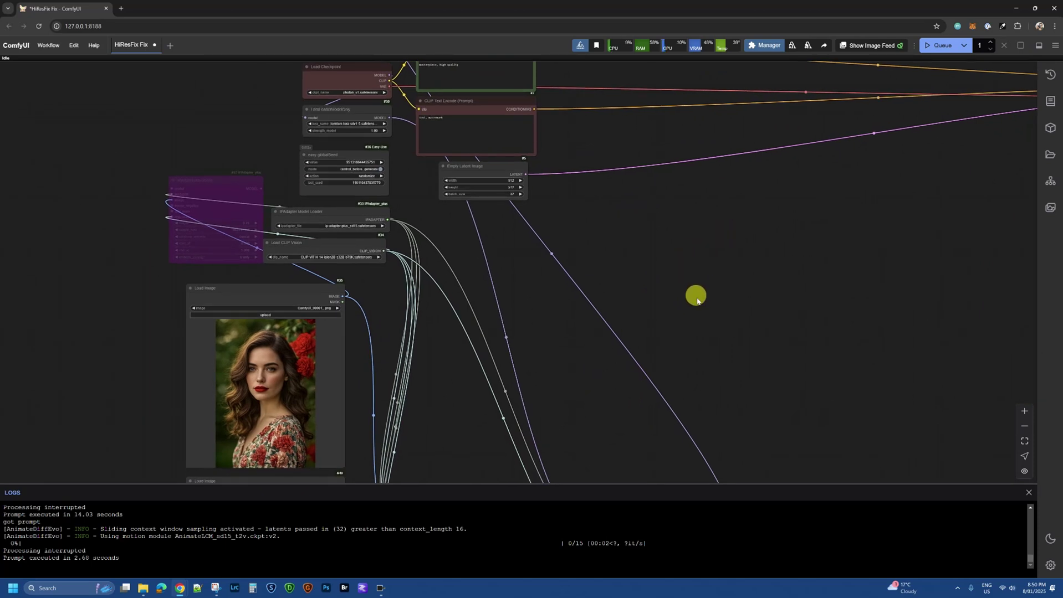
left_click_drag(344, 156, 724, 278)
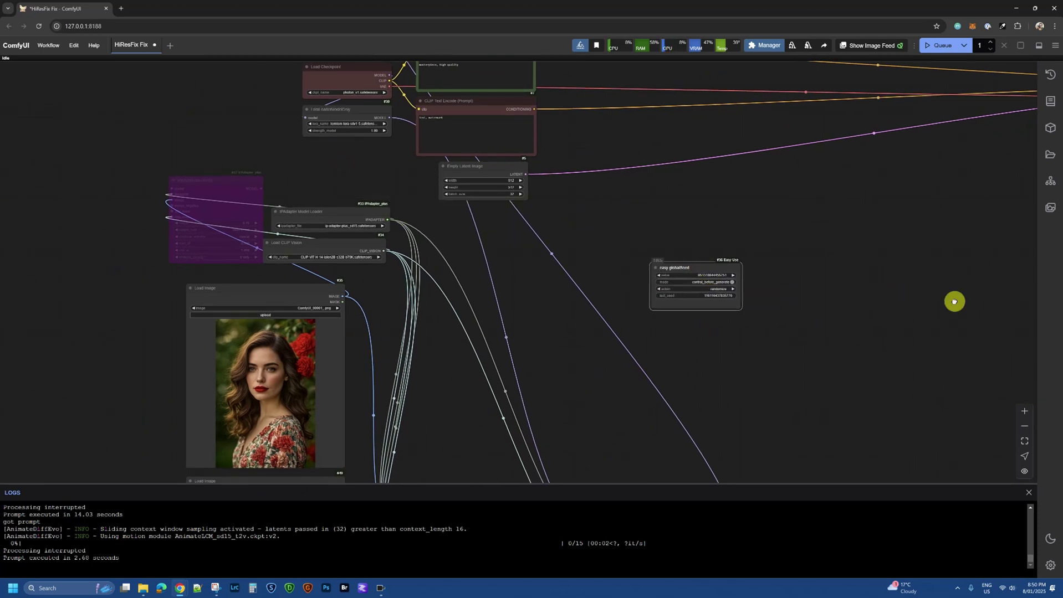
left_click_drag(954, 301, 494, 333)
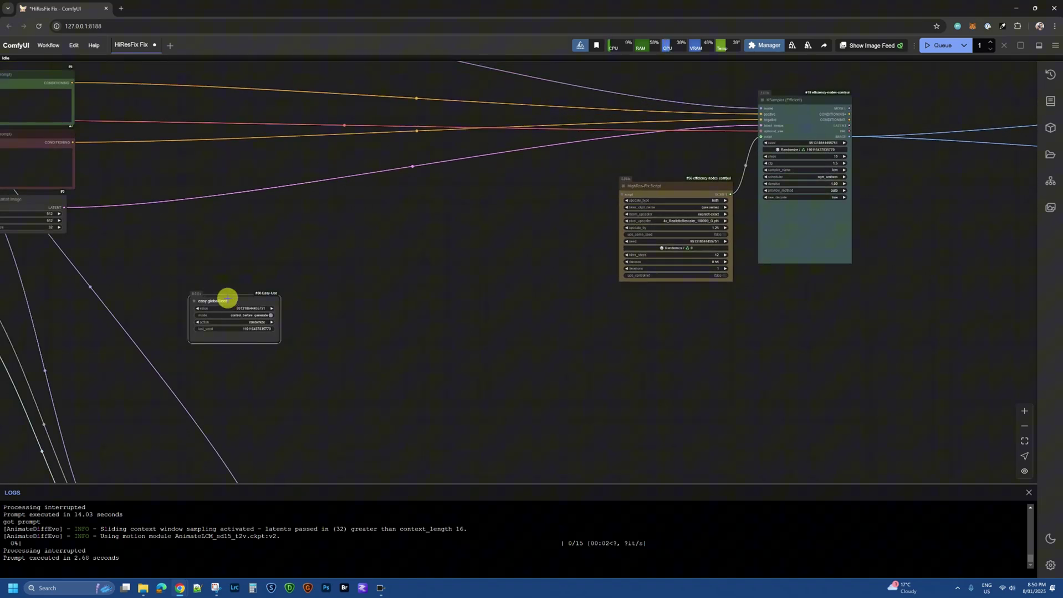
key("Delete")
left_click_drag(373, 309, 90, 348)
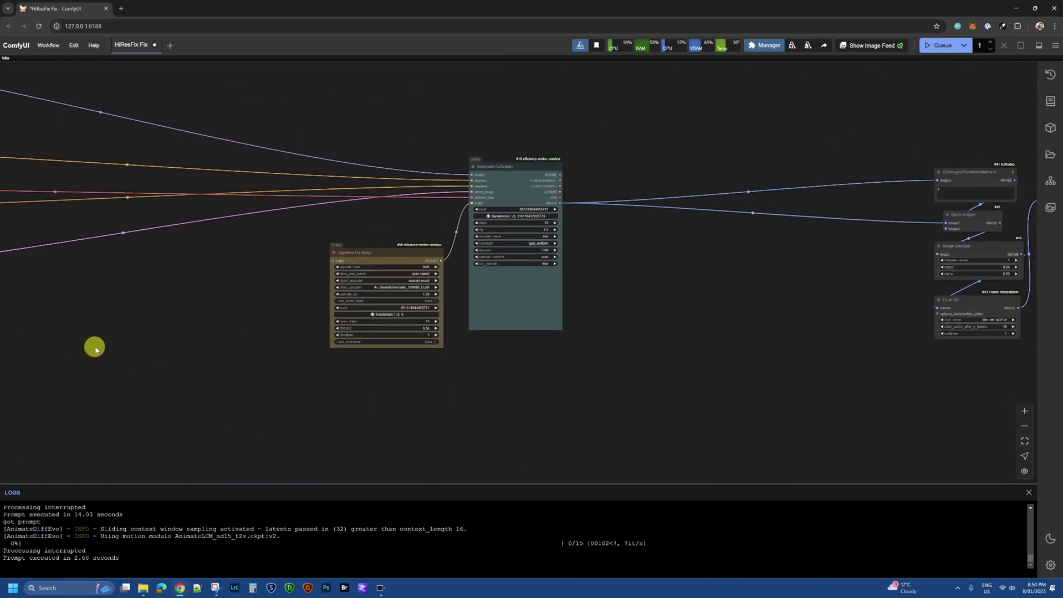
scroll(194, 327, "up", 3)
Confirm the HighRes-Fix Script seed reads 0 and queue a new portrait generation run
left_click_drag(289, 310, 220, 360)
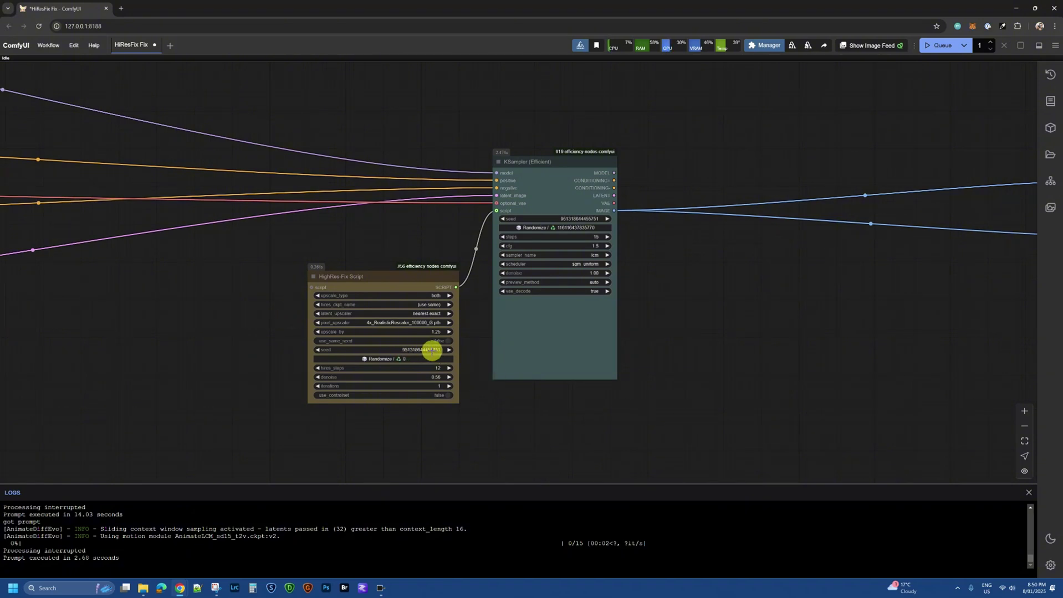
left_click(421, 350)
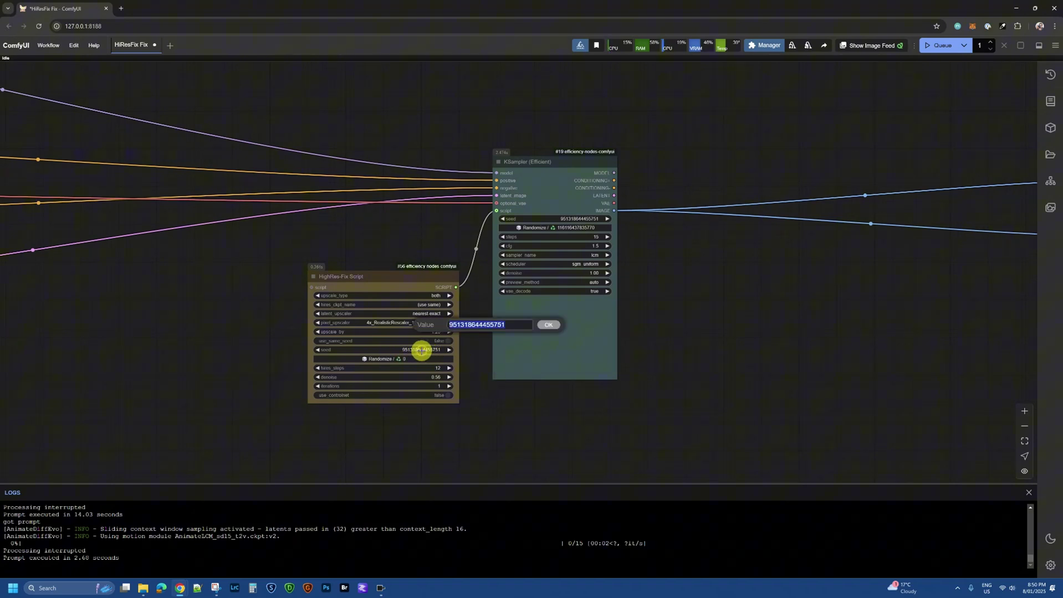
key("Escape")
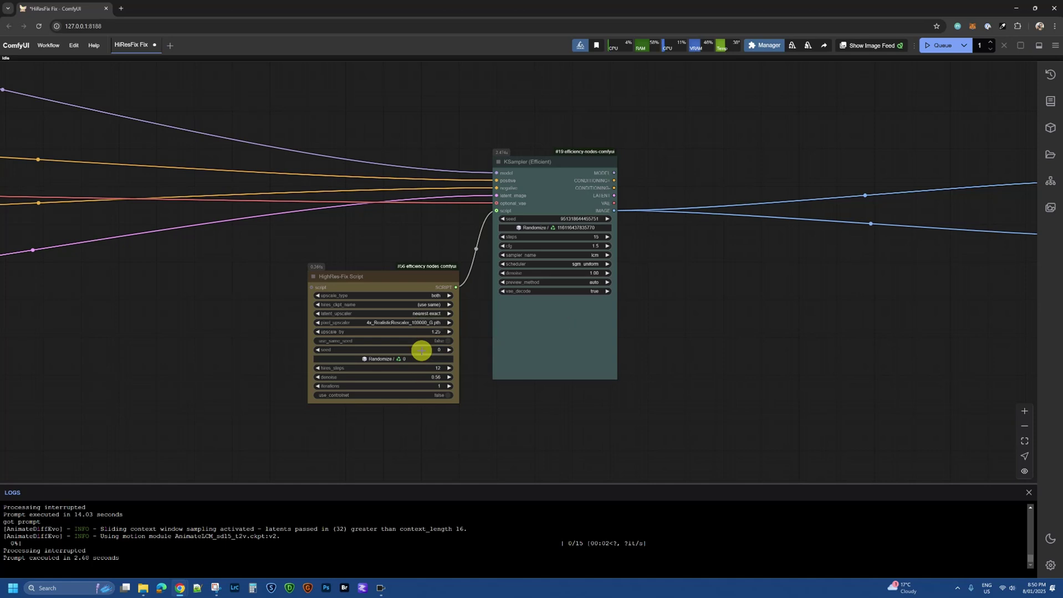
left_click(944, 51)
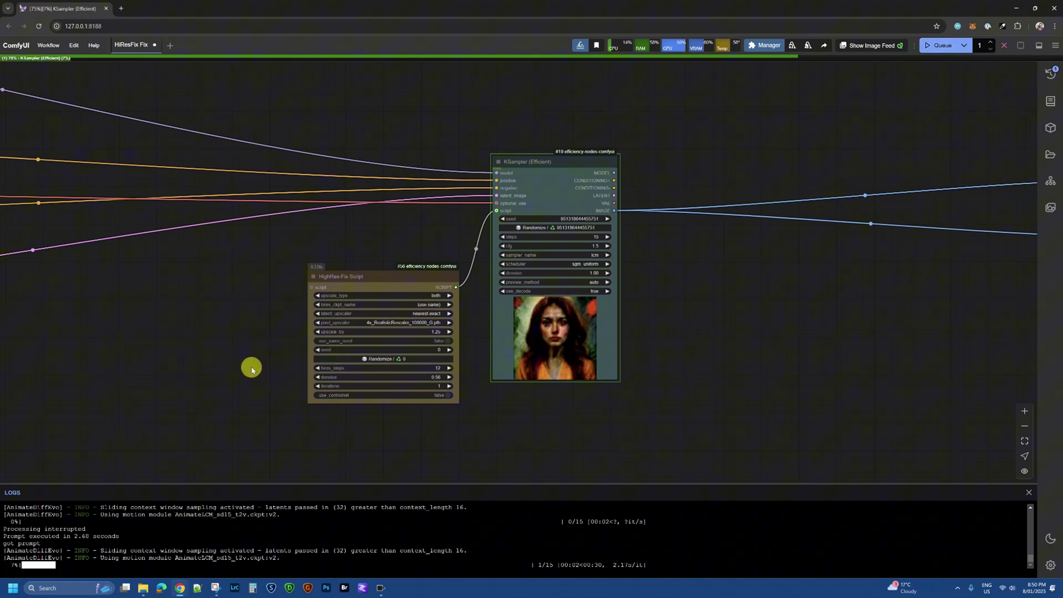
Open and dismiss the HighRes-Fix Script node's context menu while sampling completes all 15 steps
right_click(371, 278)
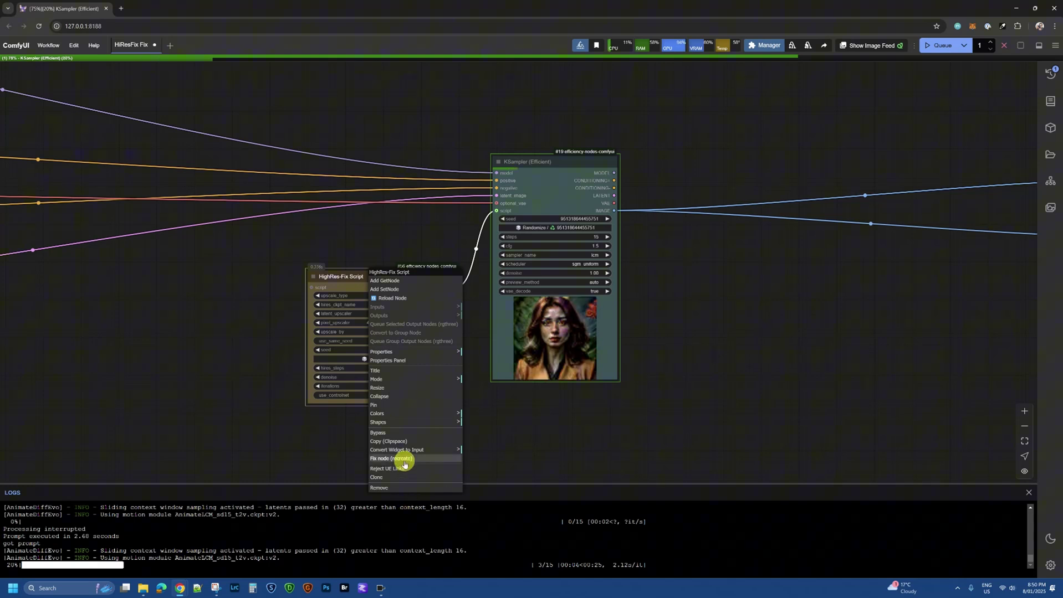
left_click(331, 437)
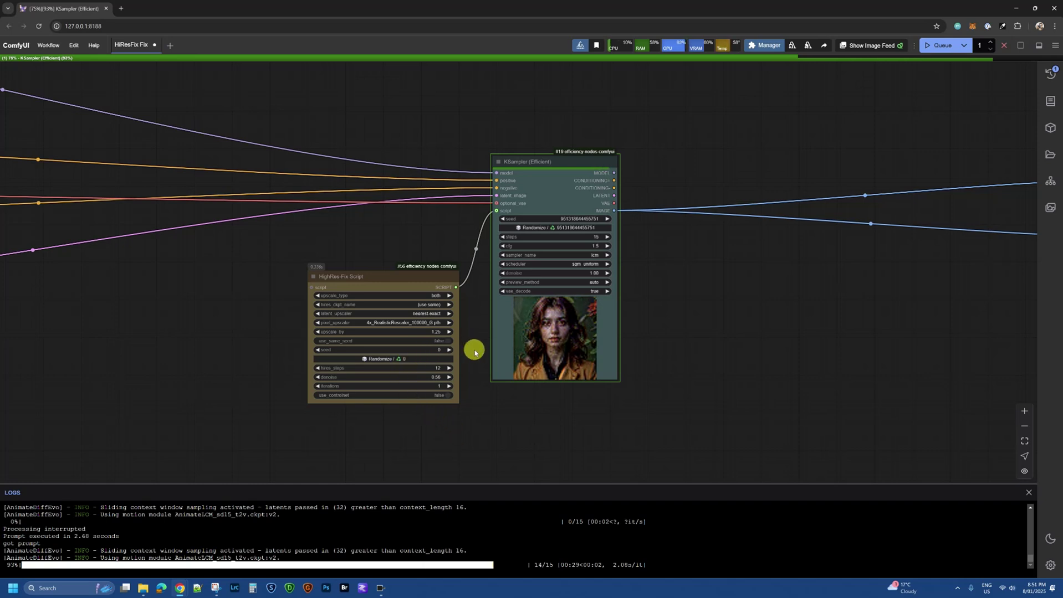
left_click_drag(474, 353, 471, 358)
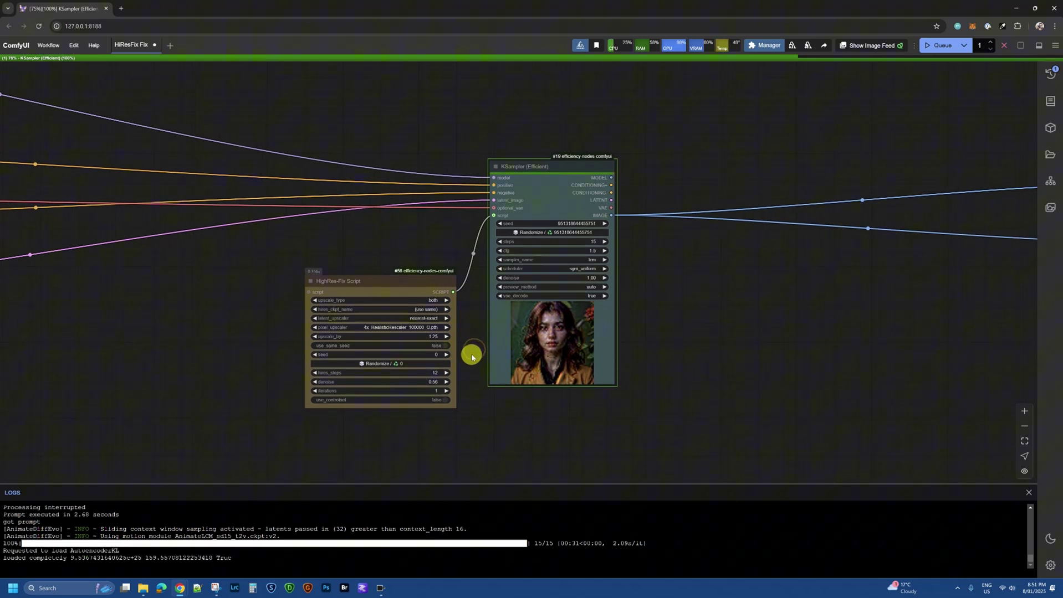